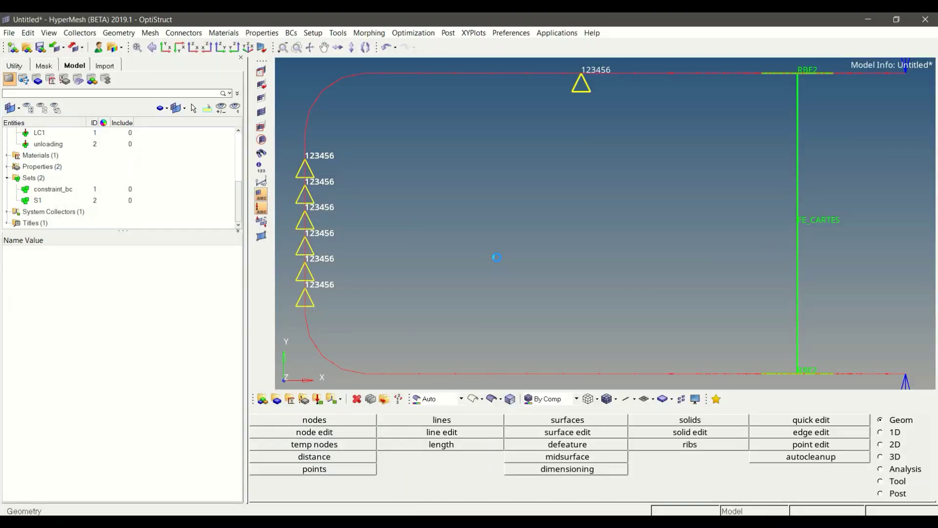
# Fit and orbit the bracket into a shaded 3-D view with mesh edges, showing both 400.0 forces
pyautogui.press('f')
pyautogui.keyDown('ctrl'); pyautogui.moveTo(526, 243); pyautogui.dragTo(632, 229); pyautogui.keyUp('ctrl')
pyautogui.press('f')
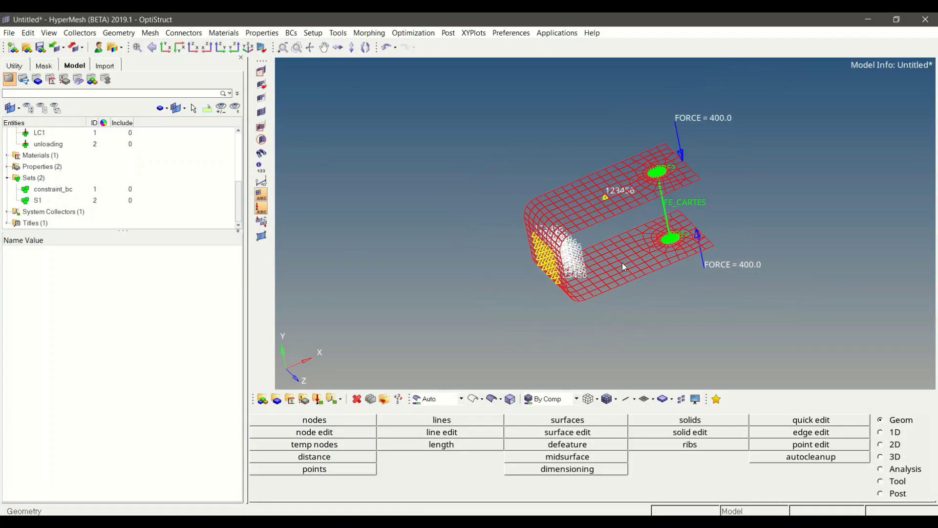
pyautogui.keyDown('ctrl'); pyautogui.moveTo(623, 262); pyautogui.dragTo(552, 351); pyautogui.keyUp('ctrl')
pyautogui.click(605, 399)
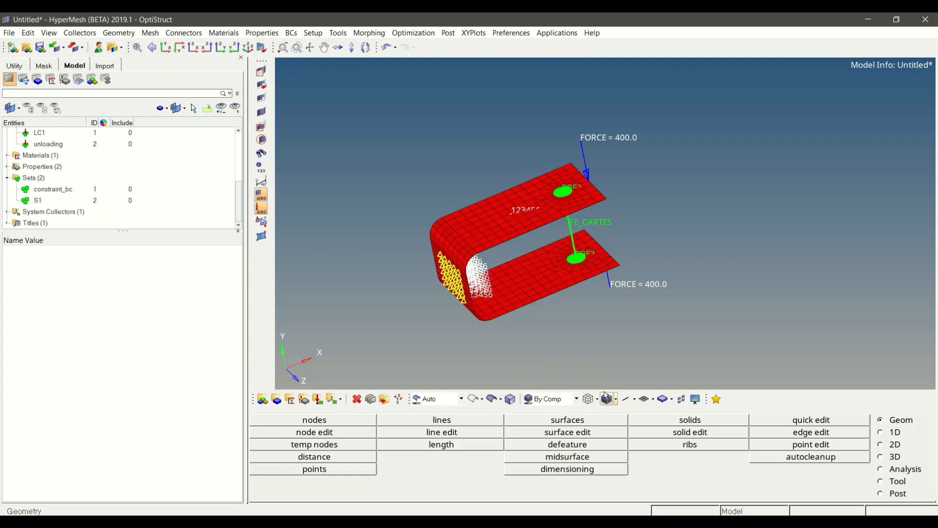
pyautogui.moveTo(595, 274)
pyautogui.keyDown('ctrl'); pyautogui.mouseDown()
pyautogui.moveTo(594, 191)
pyautogui.moveTo(592, 244)
pyautogui.moveTo(591, 224)
pyautogui.moveTo(626, 209)
pyautogui.moveTo(522, 225)
pyautogui.mouseUp(); pyautogui.keyUp('ctrl')
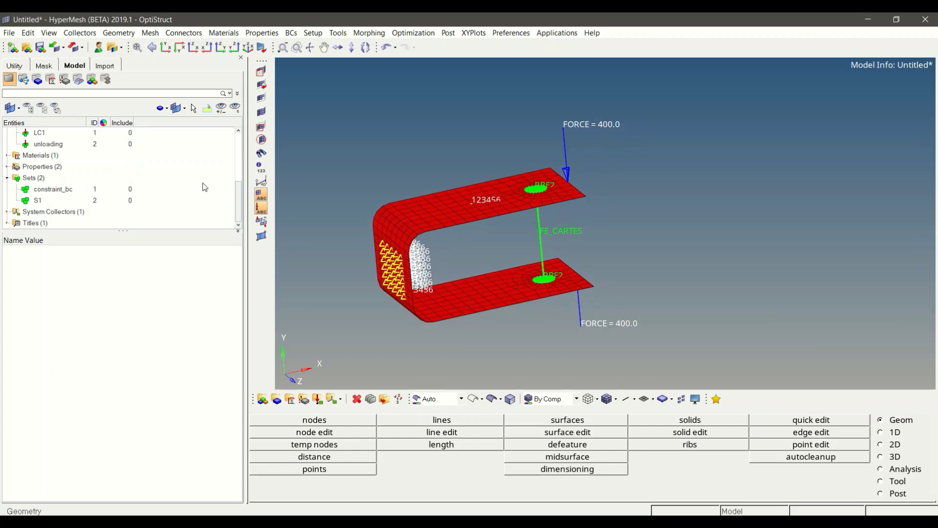
pyautogui.moveTo(237, 199); pyautogui.dragTo(237, 157)
pyautogui.scroll(1, 196, 165)
pyautogui.click(62, 189)
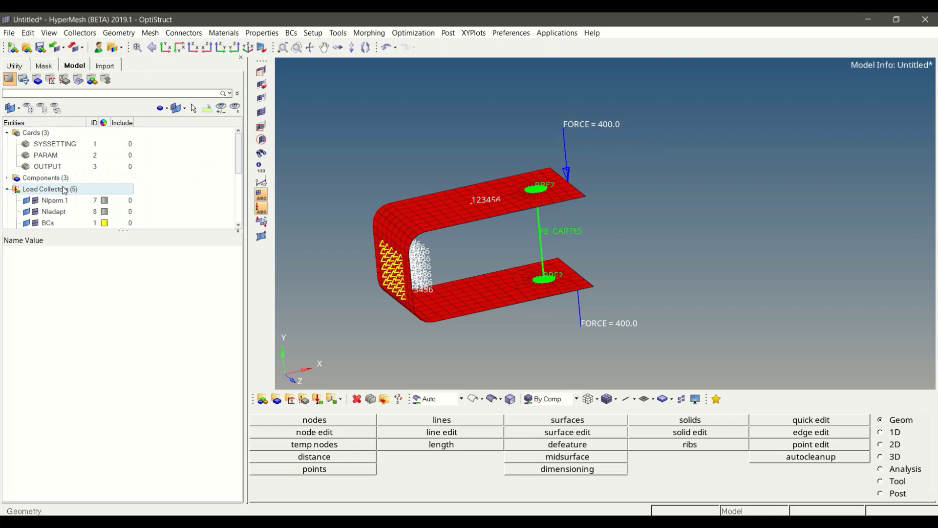
pyautogui.click(30, 178)
pyautogui.click(7, 178)
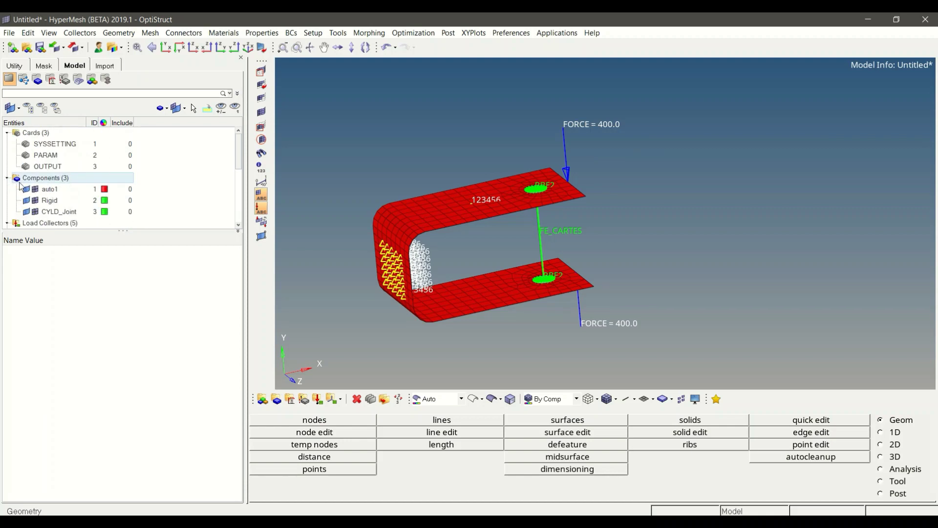
pyautogui.click(50, 190)
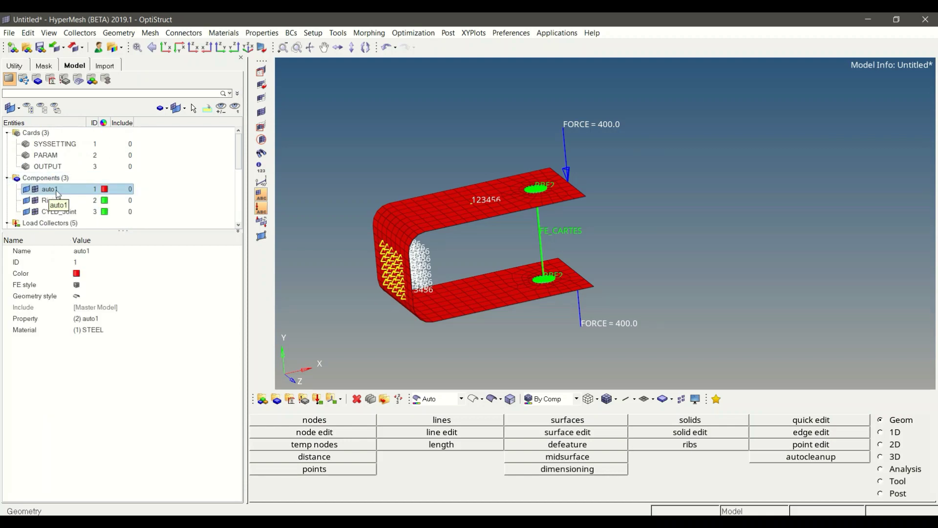
pyautogui.click(160, 199)
pyautogui.scroll(-1, 160, 198)
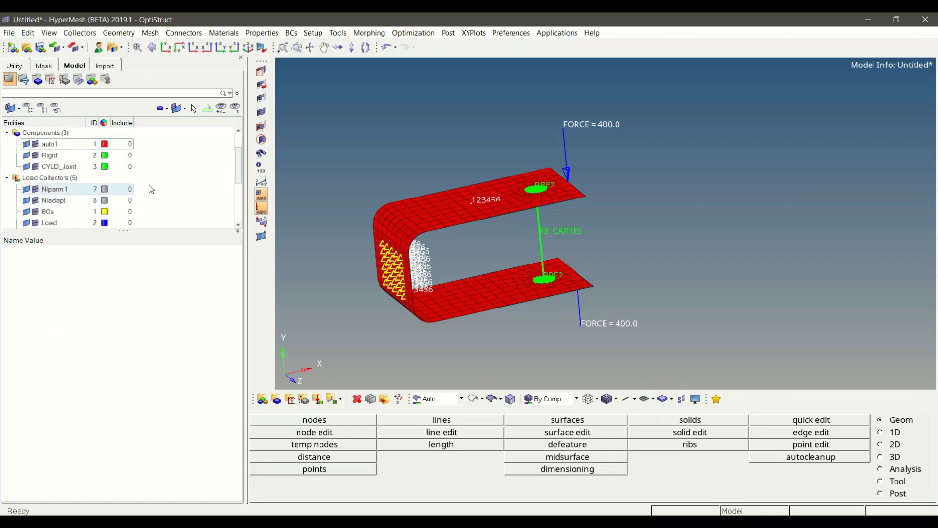
pyautogui.scroll(-1, 176, 178)
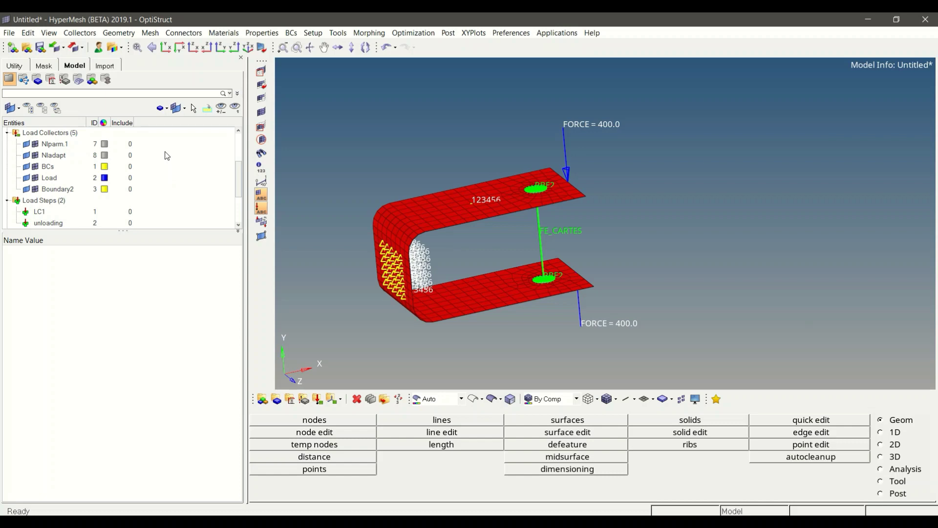
# Create a new load collector named NLOUT_time
pyautogui.rightClick(165, 151)
pyautogui.moveTo(179, 155)
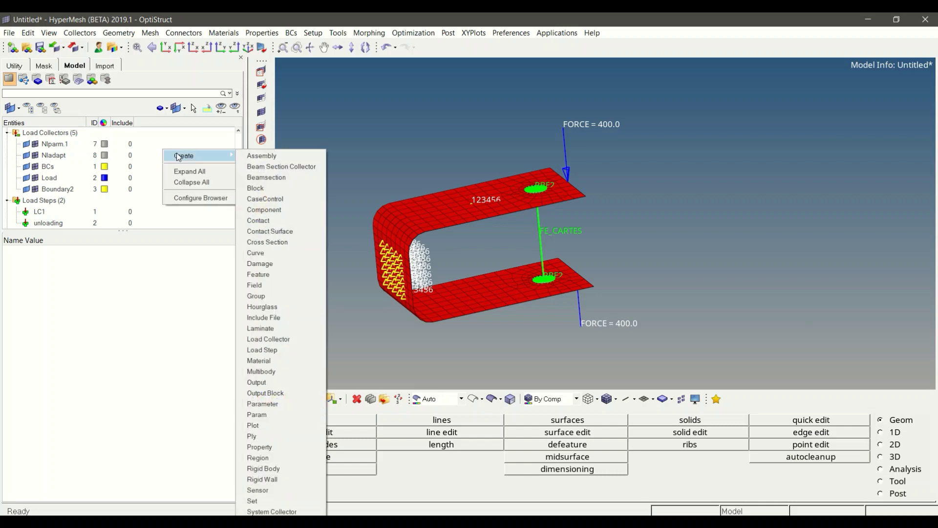
pyautogui.click(263, 340)
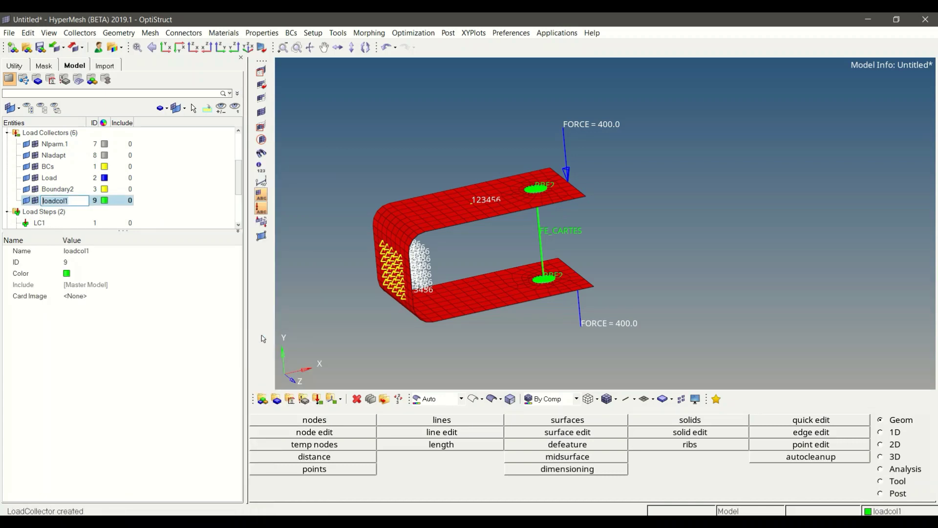
pyautogui.write('NLOUT_time')
pyautogui.press('Return')
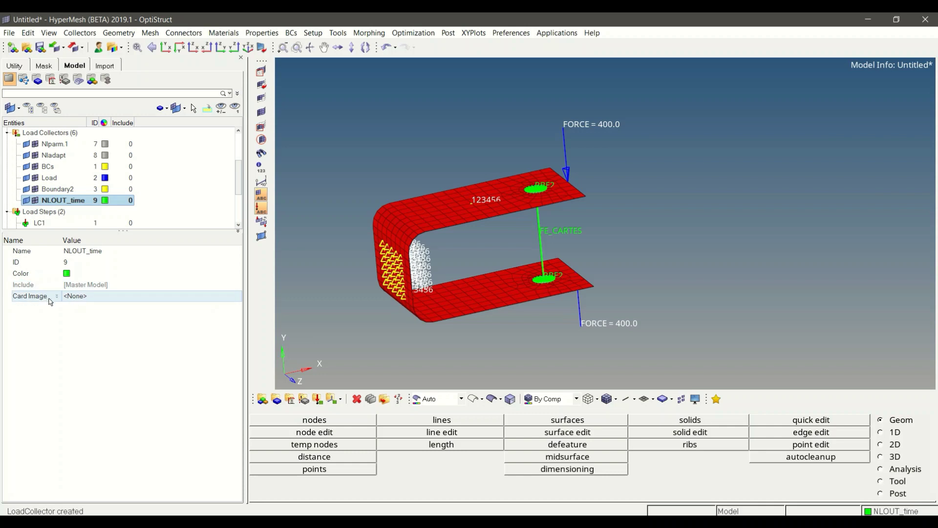
# Give NLOUT_time the NLOUT card with TIME incremental output and create a set for SET_TIME_ID
pyautogui.click(79, 296)
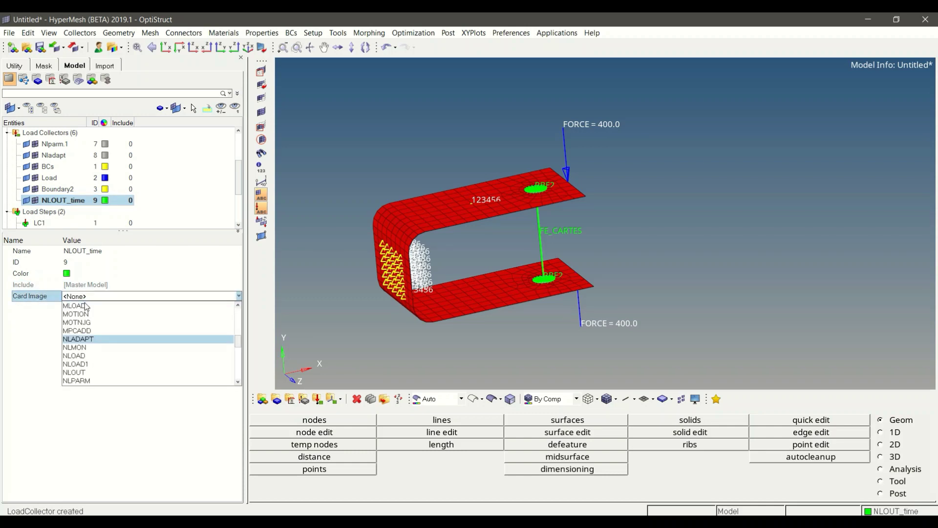
pyautogui.click(81, 372)
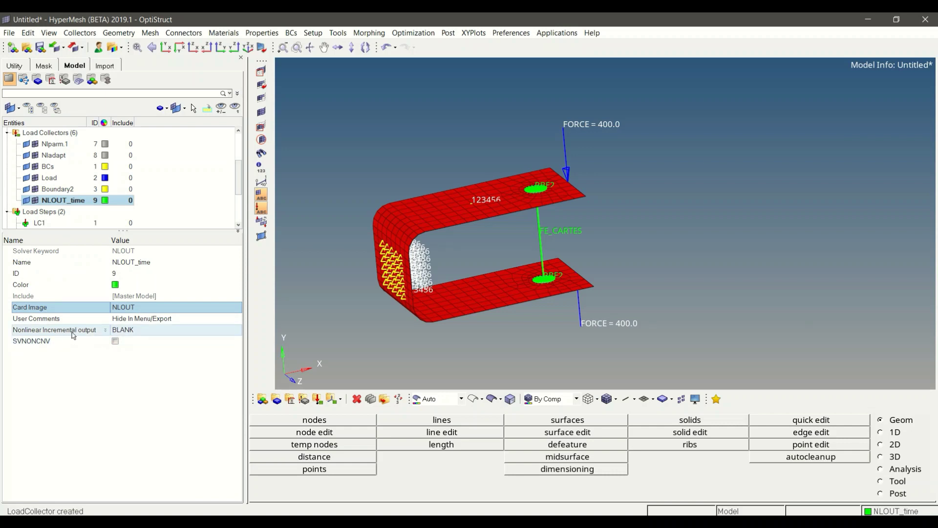
pyautogui.click(132, 333)
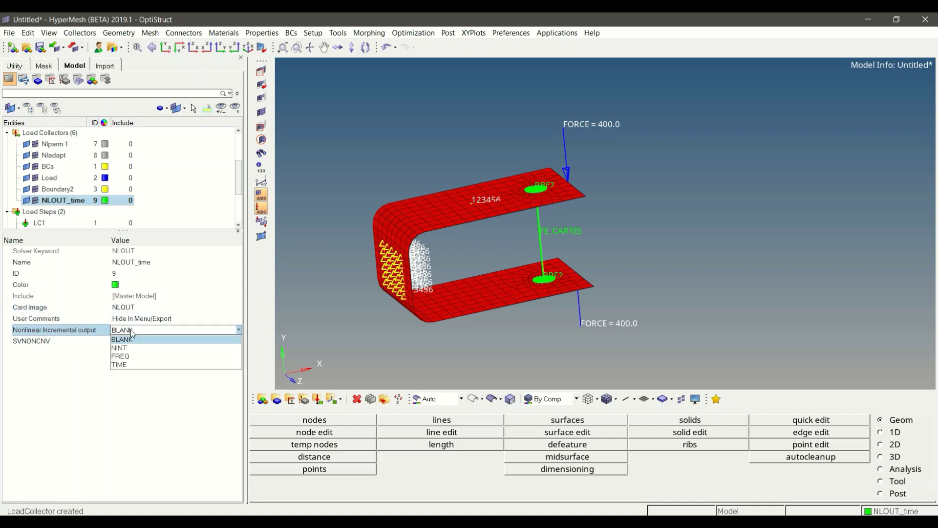
pyautogui.click(120, 364)
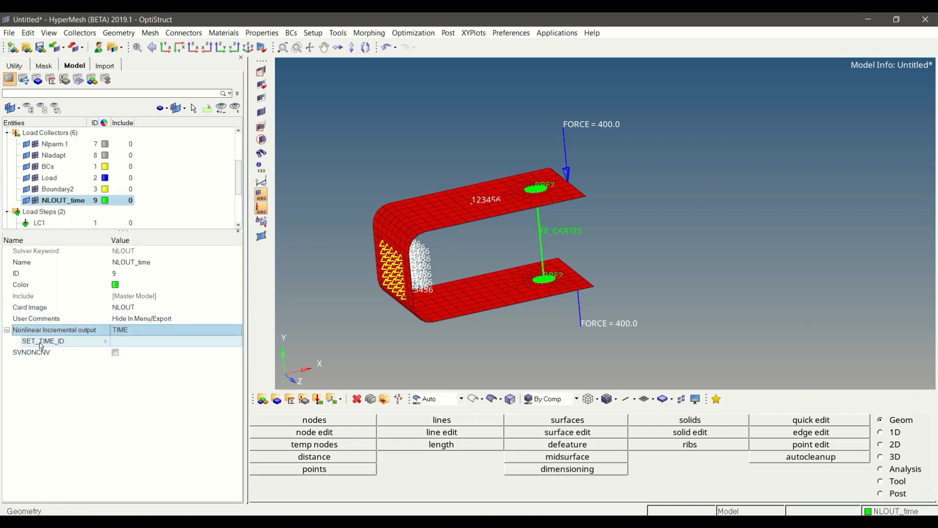
pyautogui.moveTo(48, 348)
pyautogui.rightClick(58, 345)
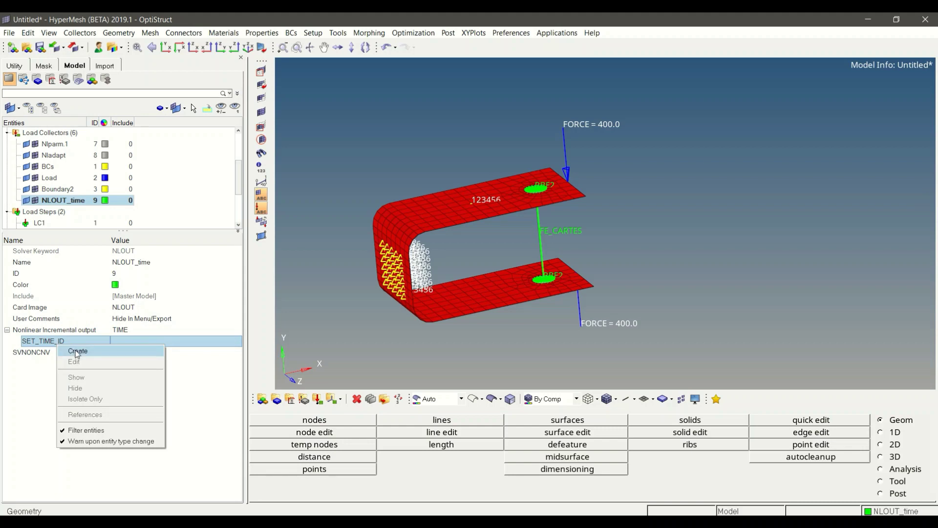
pyautogui.click(77, 351)
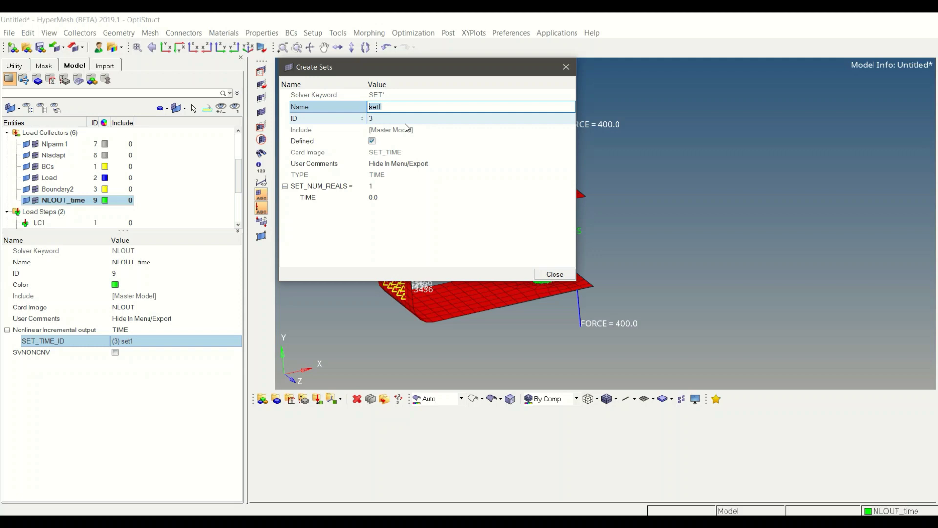
# Name the set time_set, set SET_NUM_REALS to 5, and open its TIME value table
pyautogui.write('time_se')
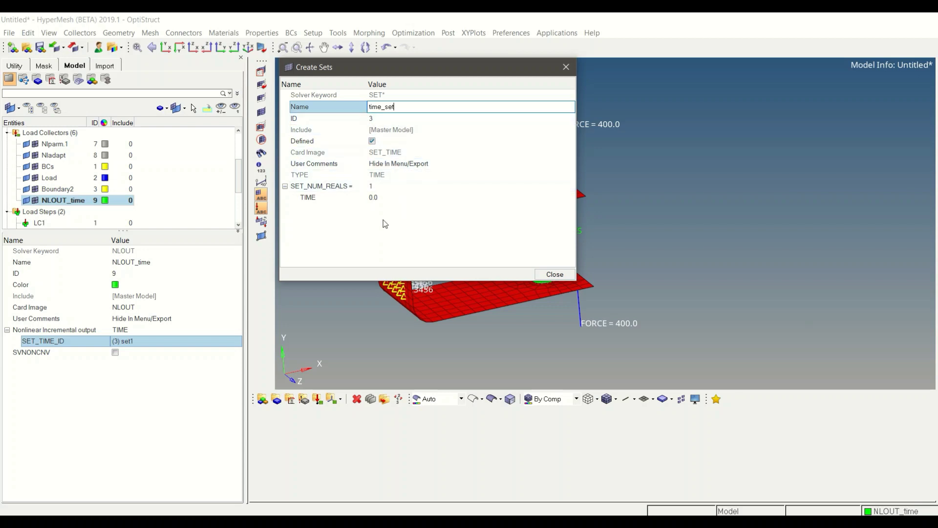
pyautogui.click(337, 195)
pyautogui.click(336, 187)
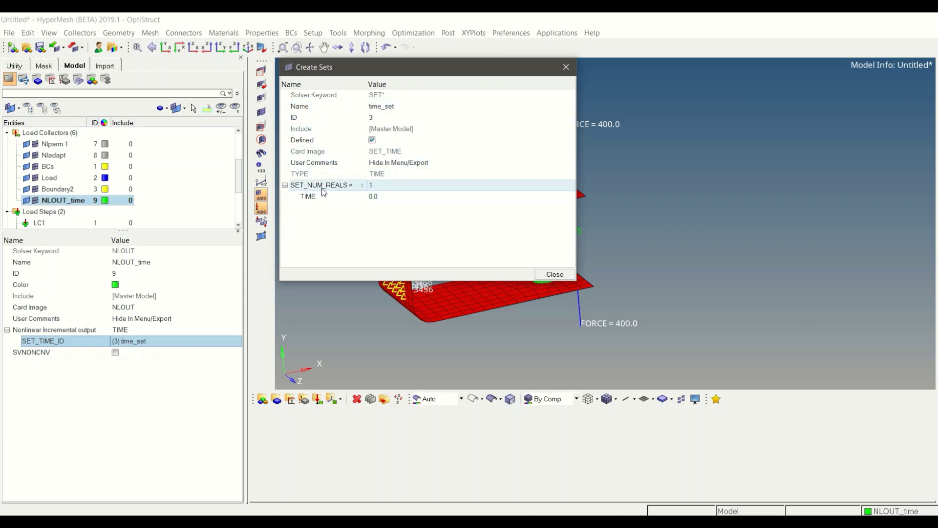
pyautogui.click(374, 187)
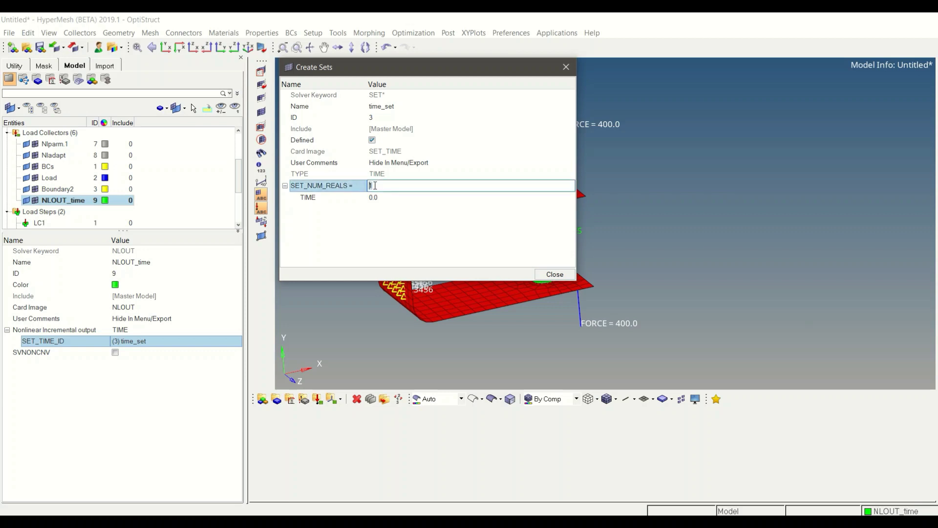
pyautogui.write('5')
pyautogui.press('Return')
pyautogui.click(373, 196)
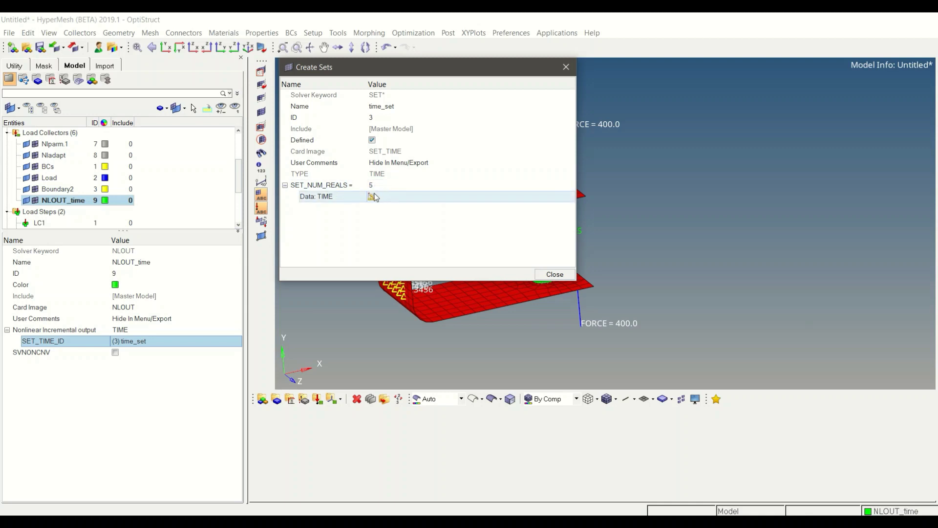
pyautogui.click(373, 197)
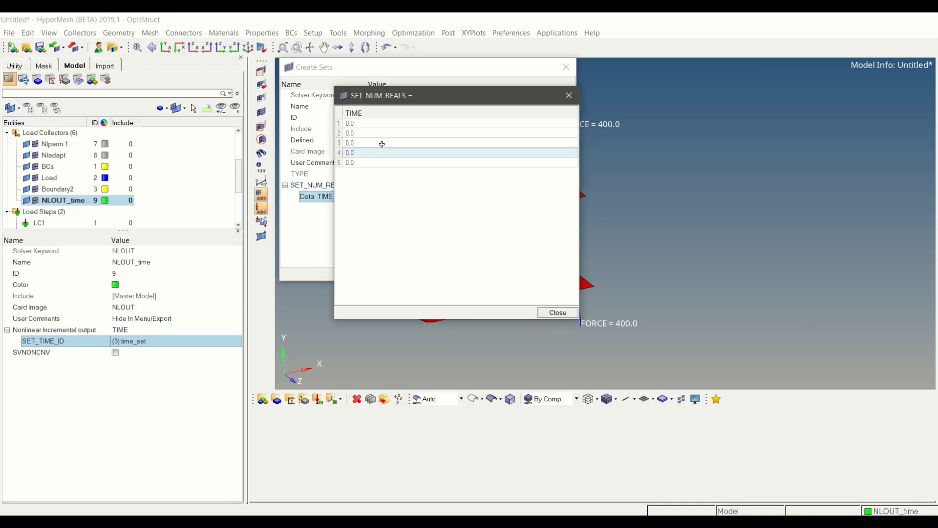
# Enter the TIME values 0.2, 0.4, 0.6, 0.8 and 1.0 in the five rows
pyautogui.doubleClick(372, 125)
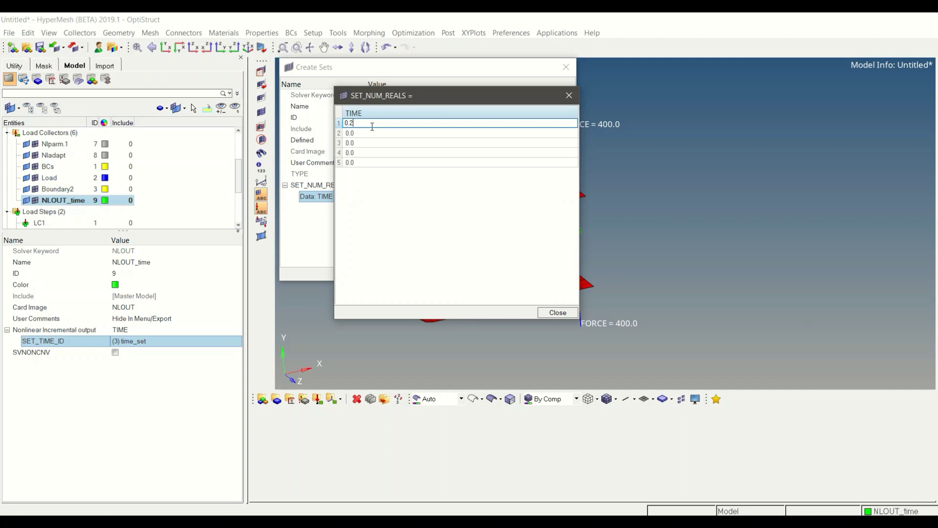
pyautogui.click(371, 133)
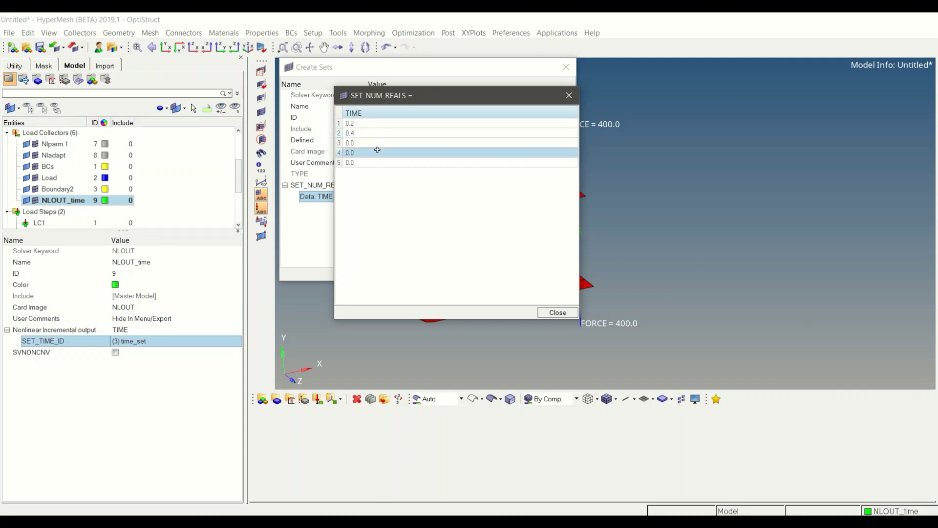
pyautogui.click(380, 143)
pyautogui.write('.6')
pyautogui.press('Return')
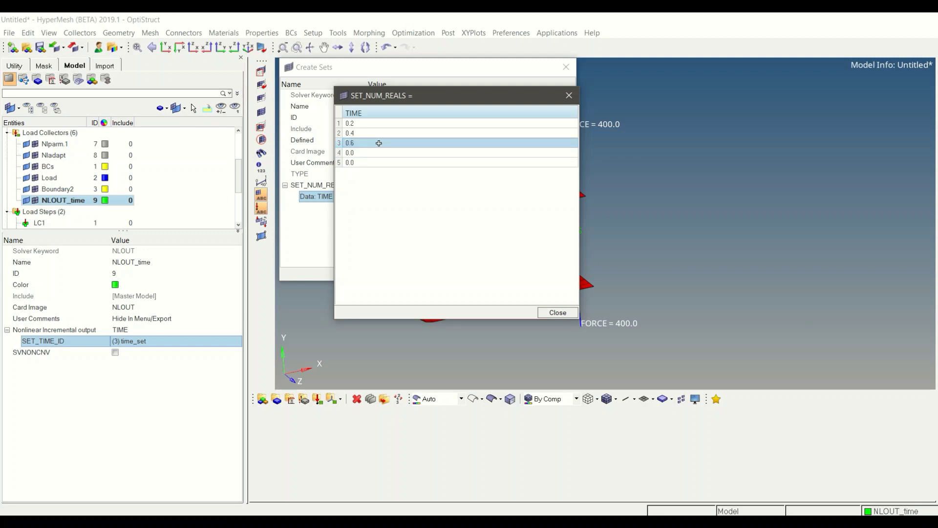
pyautogui.click(370, 153)
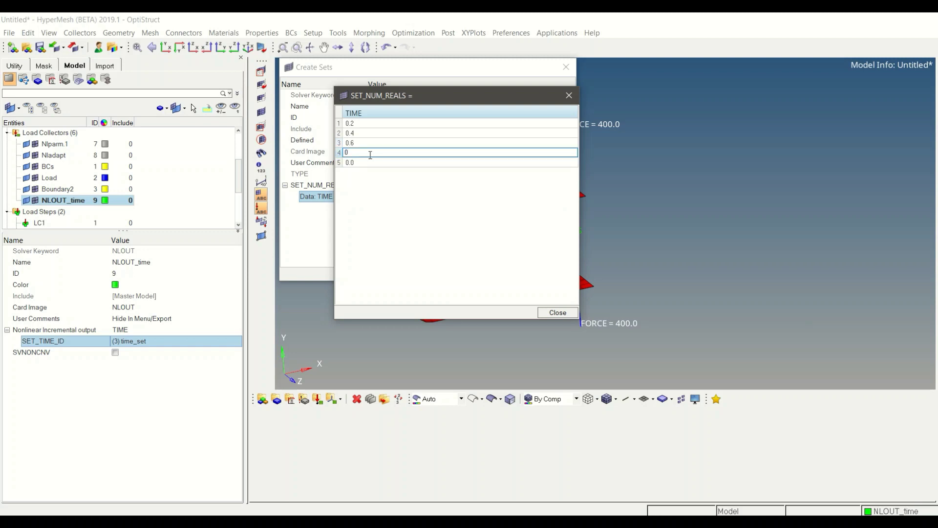
pyautogui.press('Return')
pyautogui.click(365, 162)
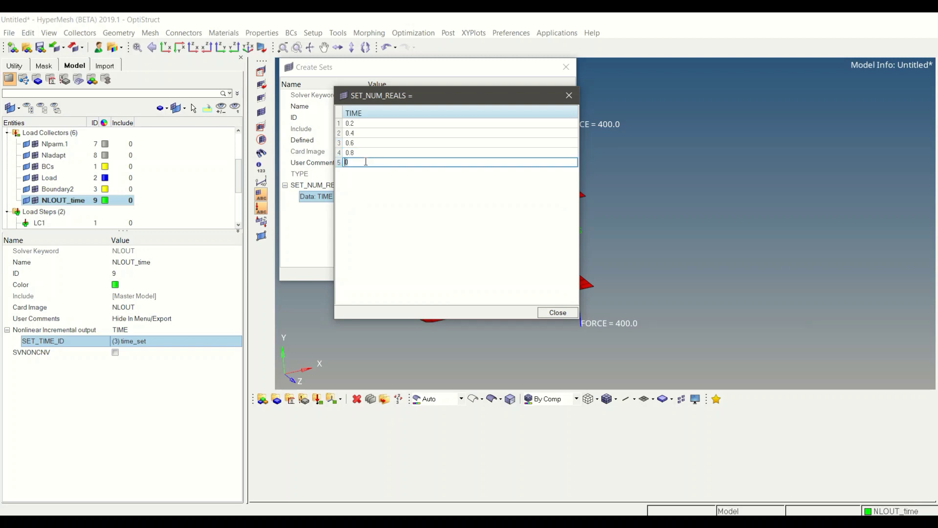
pyautogui.write('1.0')
pyautogui.press('Return')
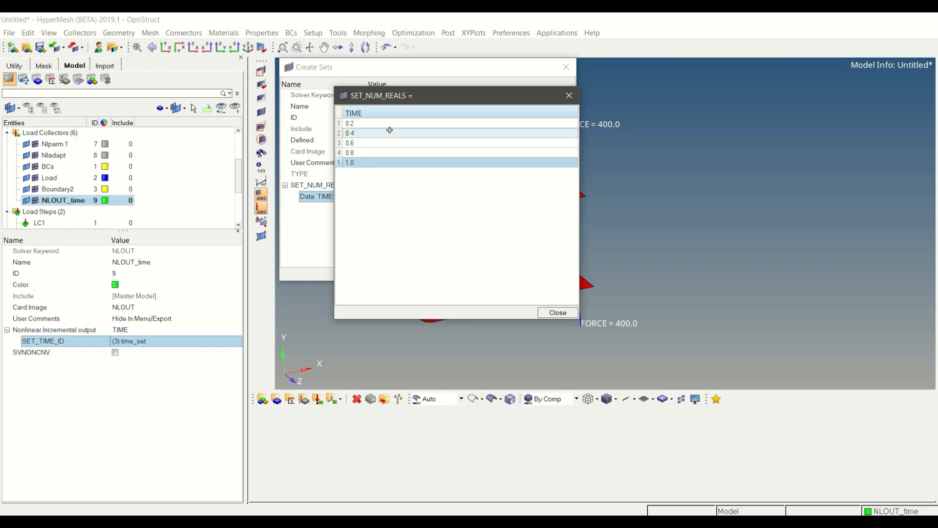
# Close the TIME table and set editor, and clear the NLOUT_time selection
pyautogui.click(560, 314)
pyautogui.click(555, 275)
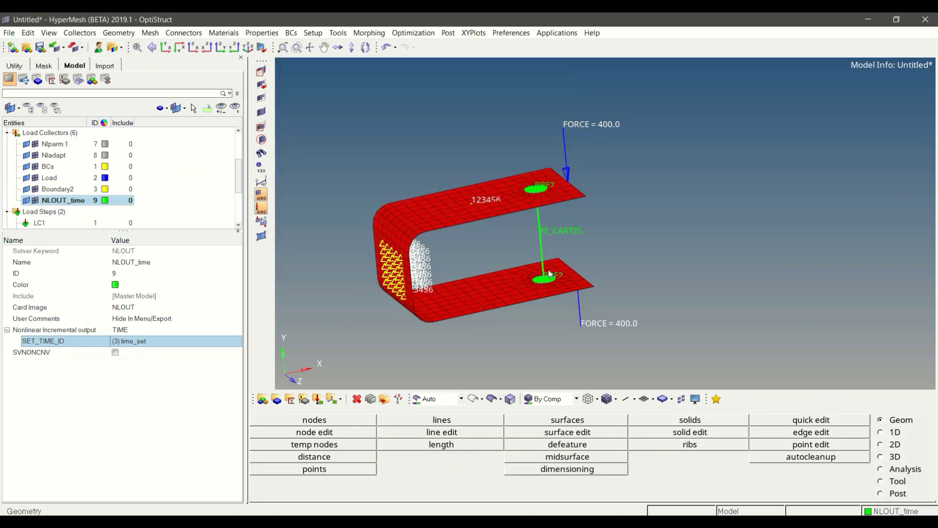
pyautogui.click(194, 218)
pyautogui.scroll(-2, 170, 203)
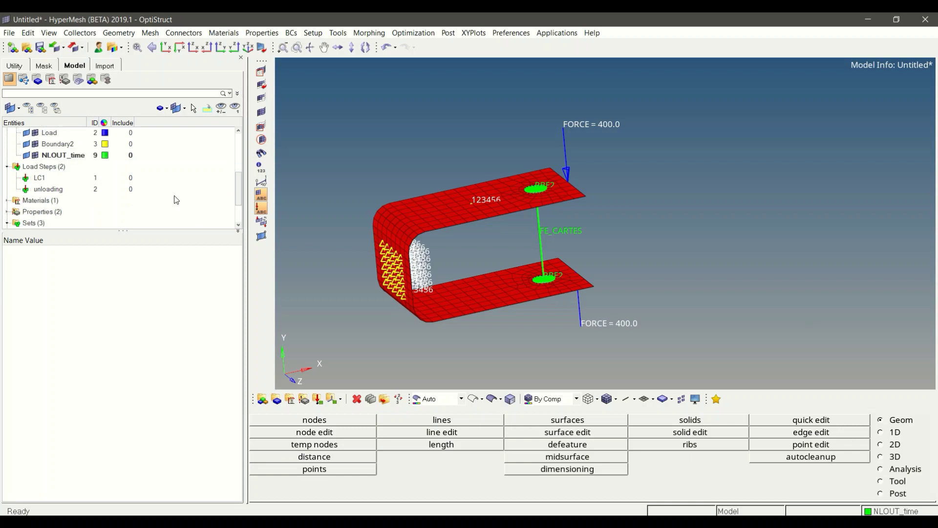
# Assign NLOUT_time as load step LC1's NLOUT entry
pyautogui.click(58, 181)
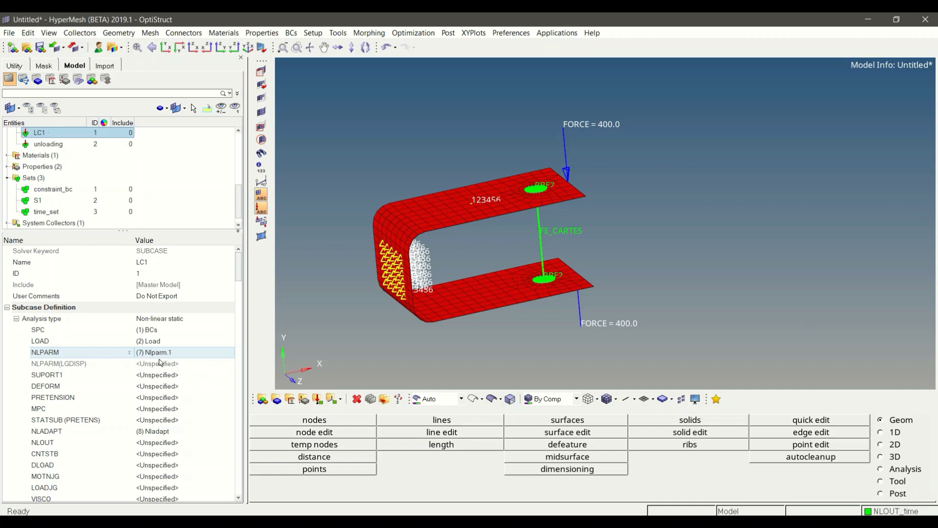
pyautogui.moveTo(241, 270); pyautogui.dragTo(241, 284)
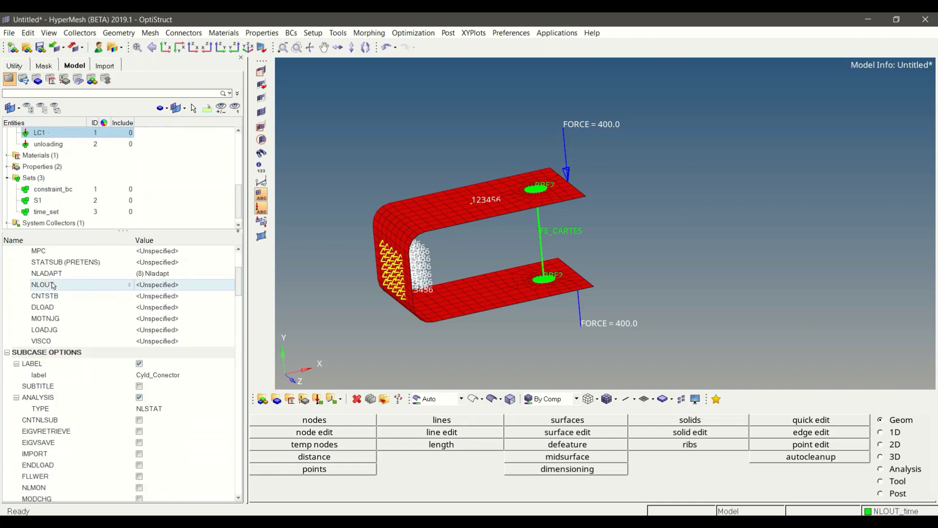
pyautogui.click(161, 286)
pyautogui.click(161, 286)
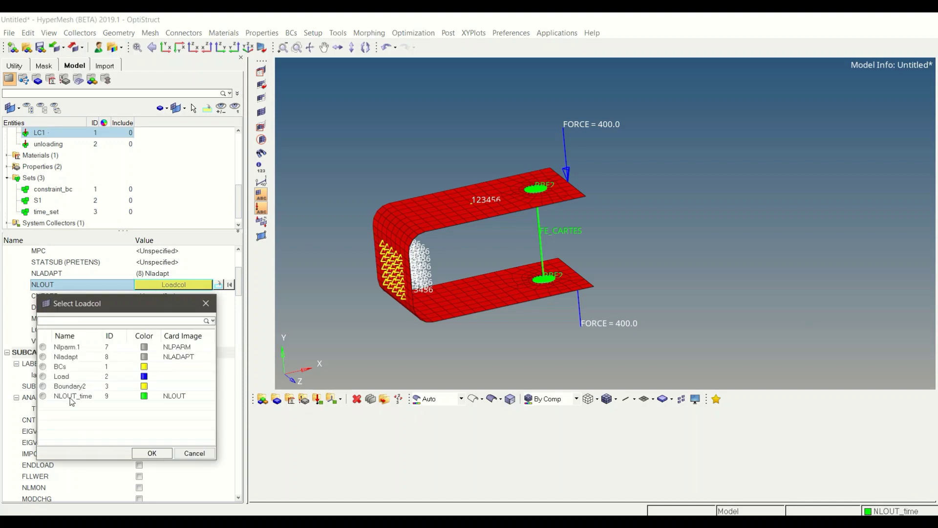
pyautogui.click(151, 452)
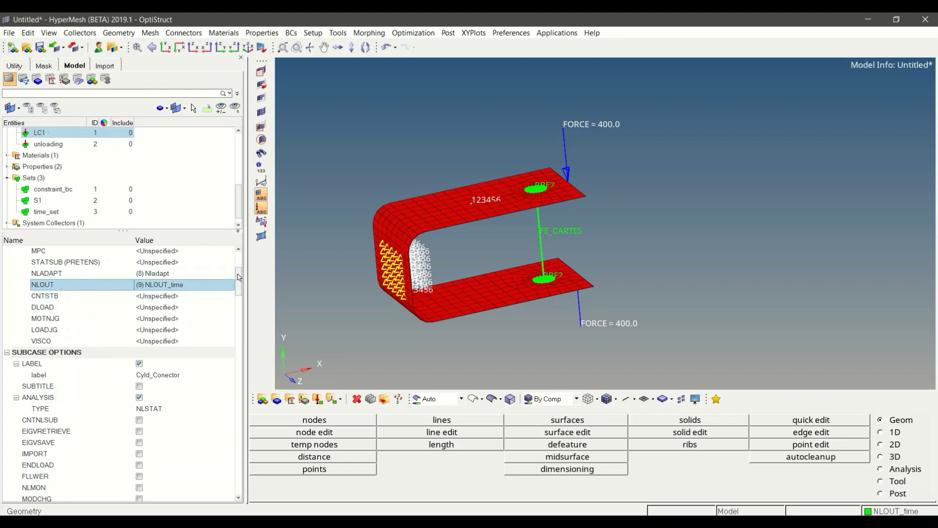
pyautogui.scroll(3, 239, 277)
pyautogui.click(212, 217)
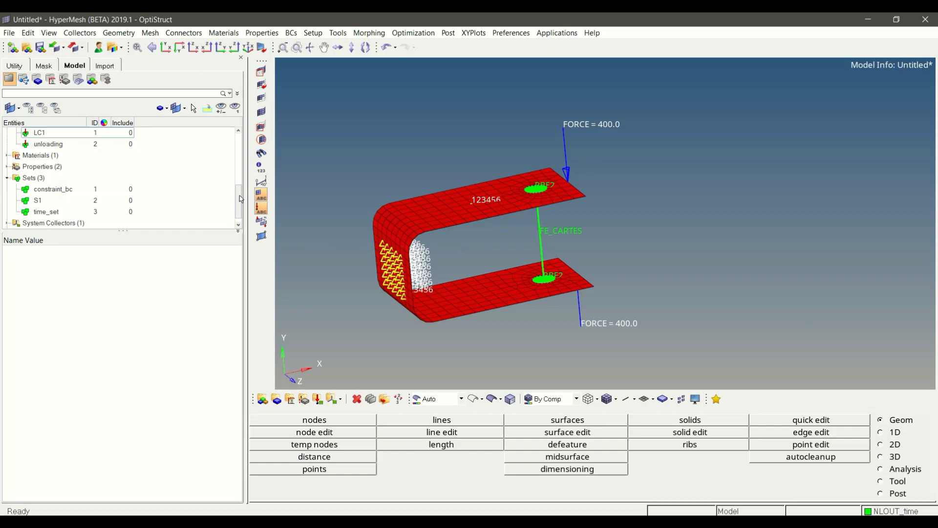
# Launch HyperView, orbit the bracket, and apply the Displacement (v) Mag contour at load factor 0.0
pyautogui.press('super')
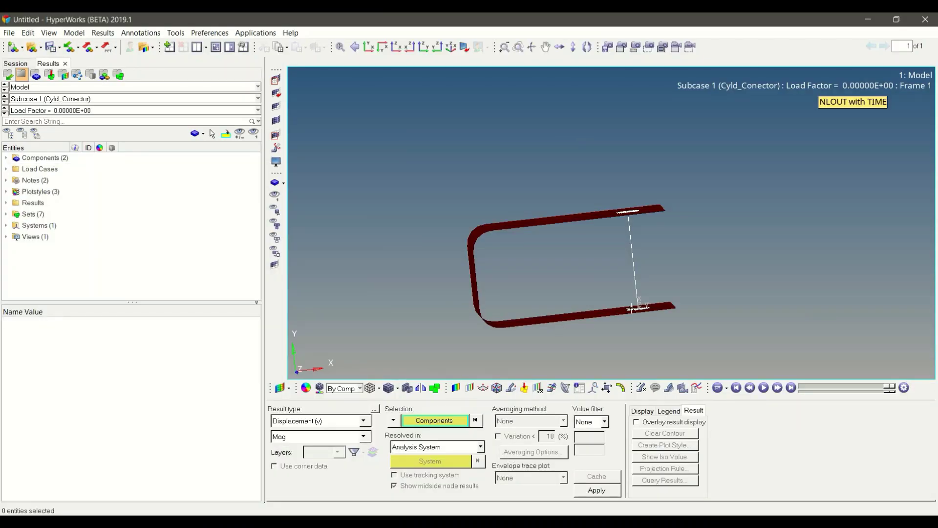
pyautogui.keyDown('ctrl'); pyautogui.moveTo(650, 292); pyautogui.dragTo(527, 215); pyautogui.keyUp('ctrl')
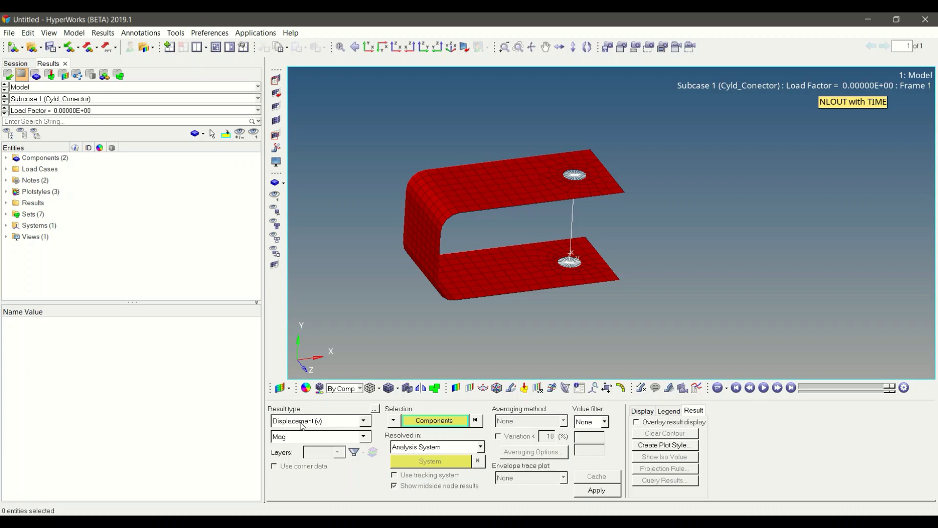
pyautogui.click(592, 491)
pyautogui.keyDown('ctrl'); pyautogui.moveTo(530, 276); pyautogui.dragTo(538, 281, button='right'); pyautogui.keyUp('ctrl')
pyautogui.keyDown('ctrl'); pyautogui.moveTo(539, 281); pyautogui.dragTo(496, 272); pyautogui.keyUp('ctrl')
pyautogui.click(52, 111)
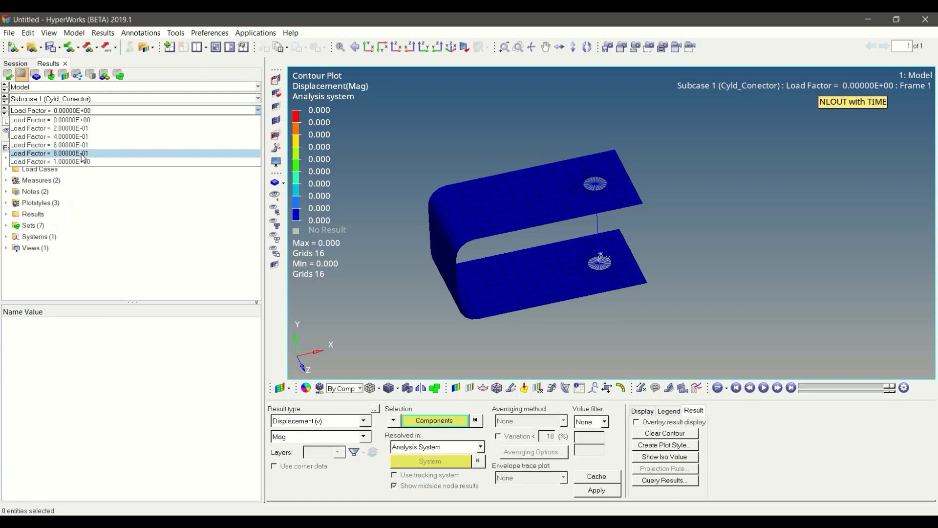
# Show the displacement contour at load factor 0.2, then at 0.6 (max 3.962)
pyautogui.click(71, 129)
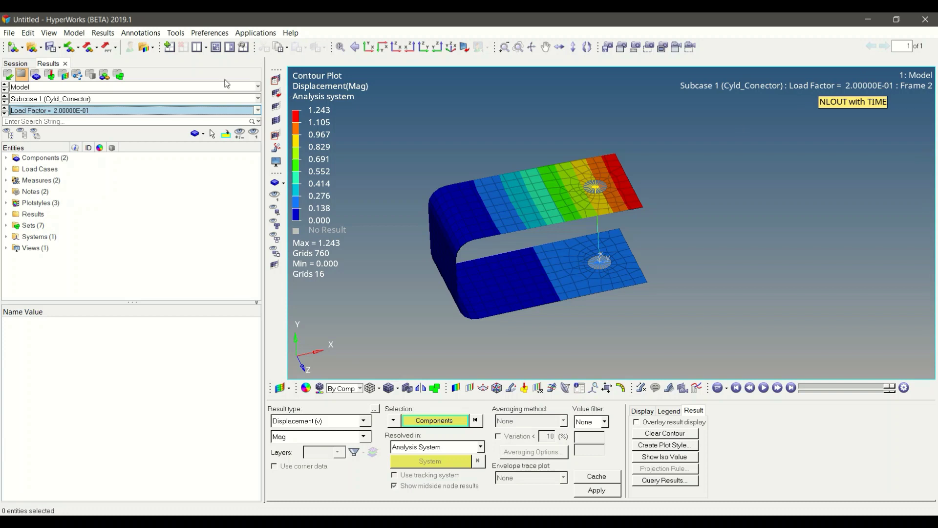
pyautogui.click(258, 110)
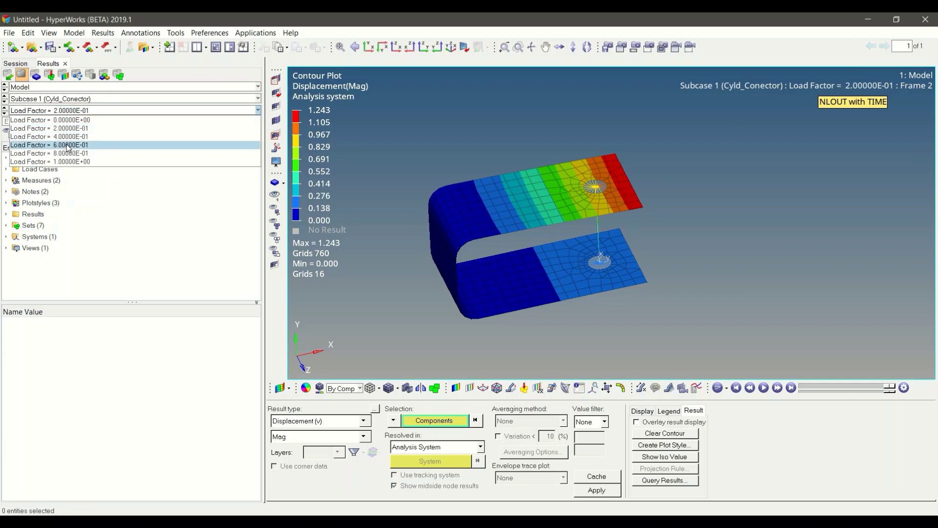
pyautogui.click(68, 146)
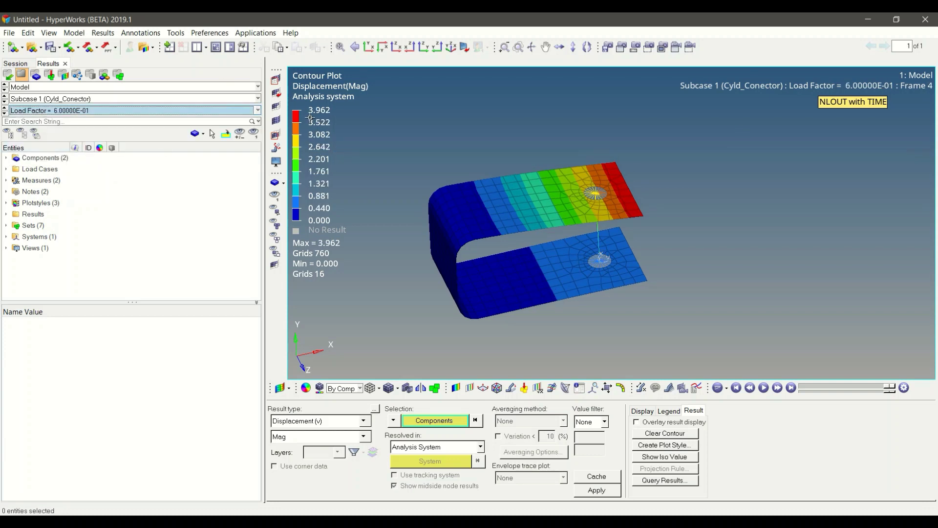